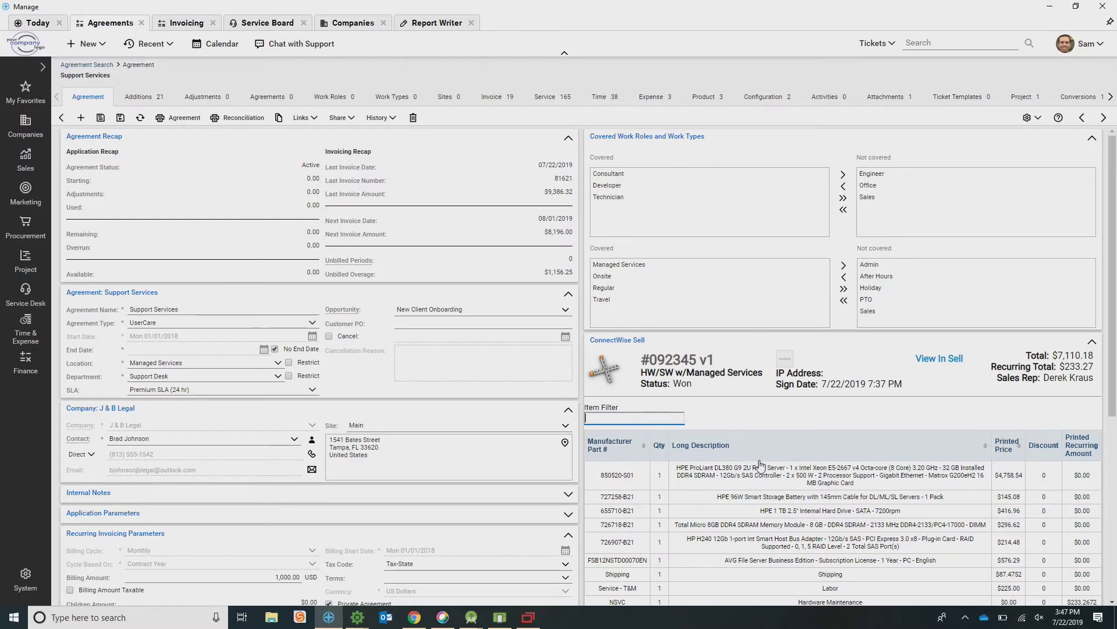
# - Review the Support Services agreement for J & B Legal and open its additions list
pyautogui.scroll(-2, 758, 464)
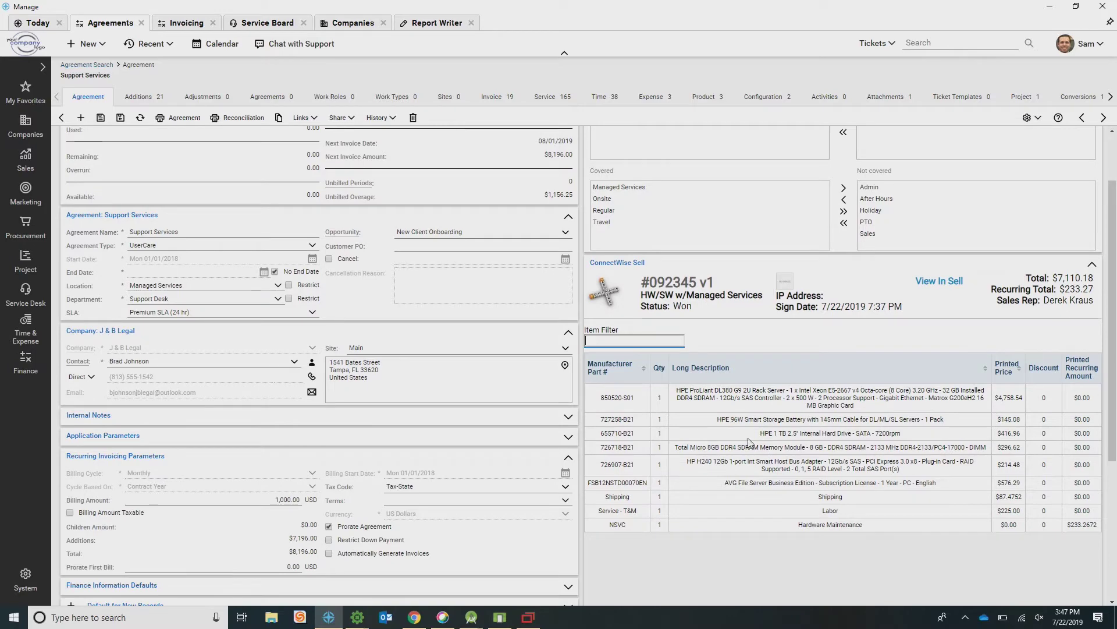
pyautogui.scroll(2, 749, 443)
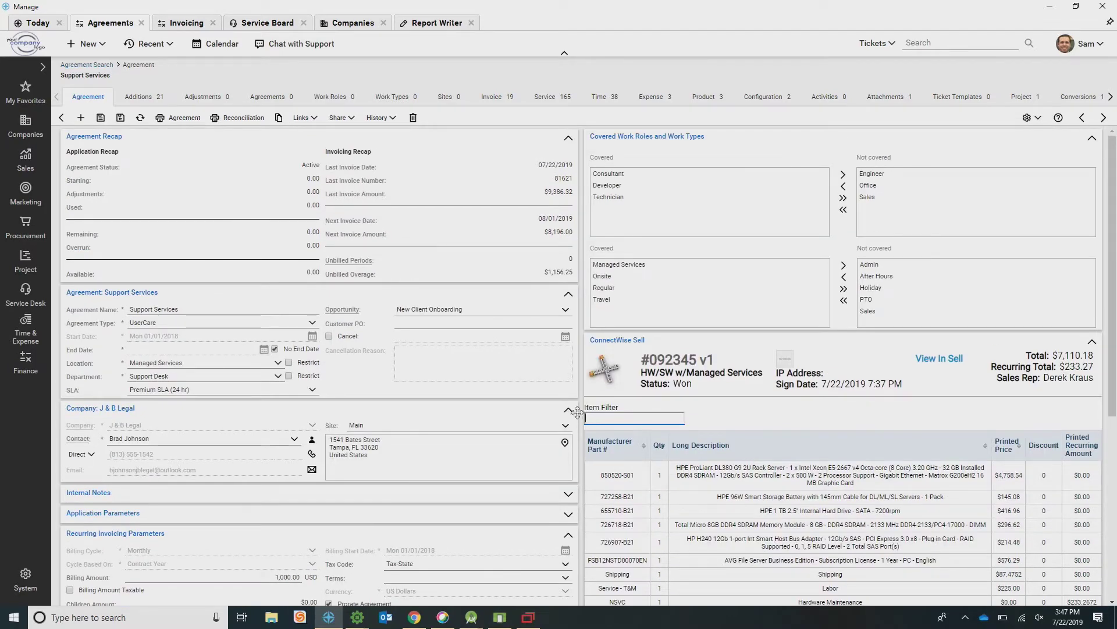
pyautogui.click(160, 99)
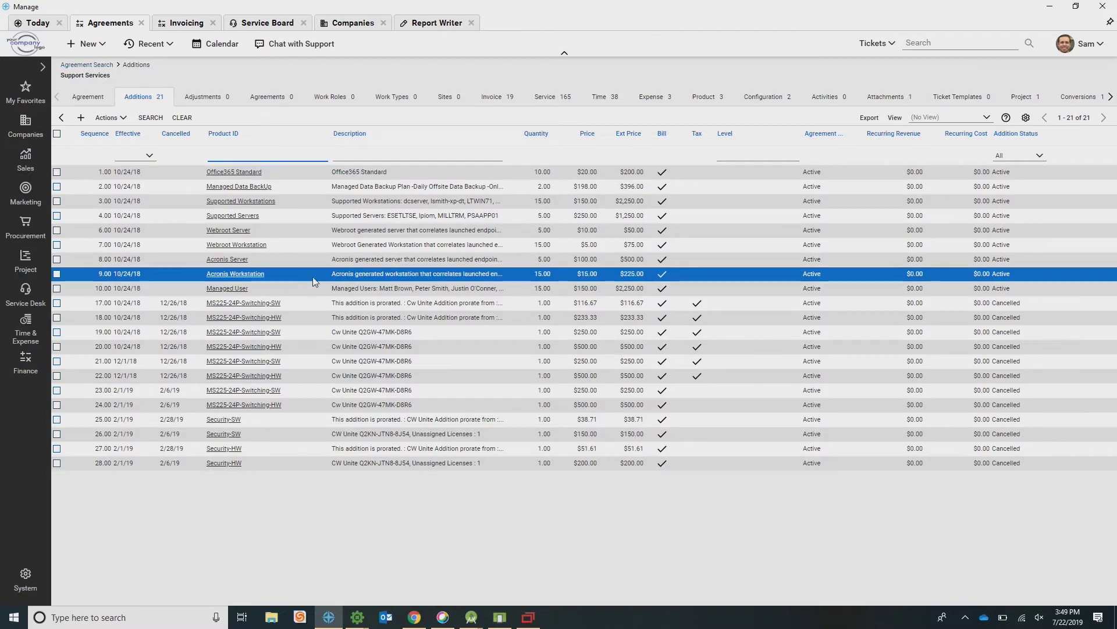
# - Switch to ConnectWise Unite in Chrome, view the J & B Legal Office 365 admin user's account details, and return to ConnectWise Manage
pyautogui.moveTo(414, 617)
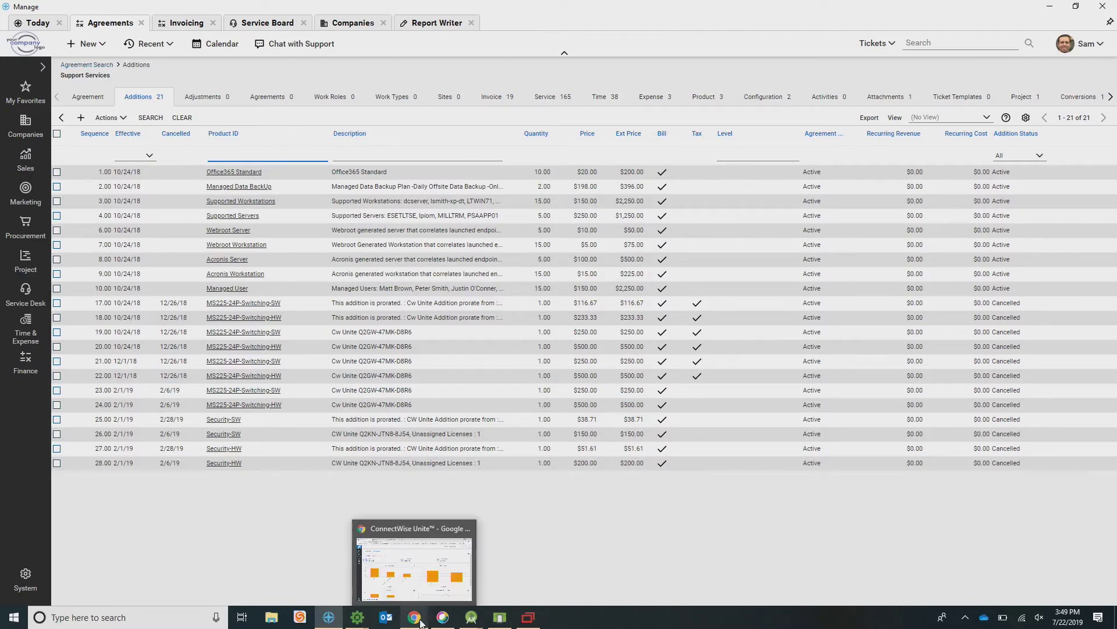
pyautogui.click(455, 564)
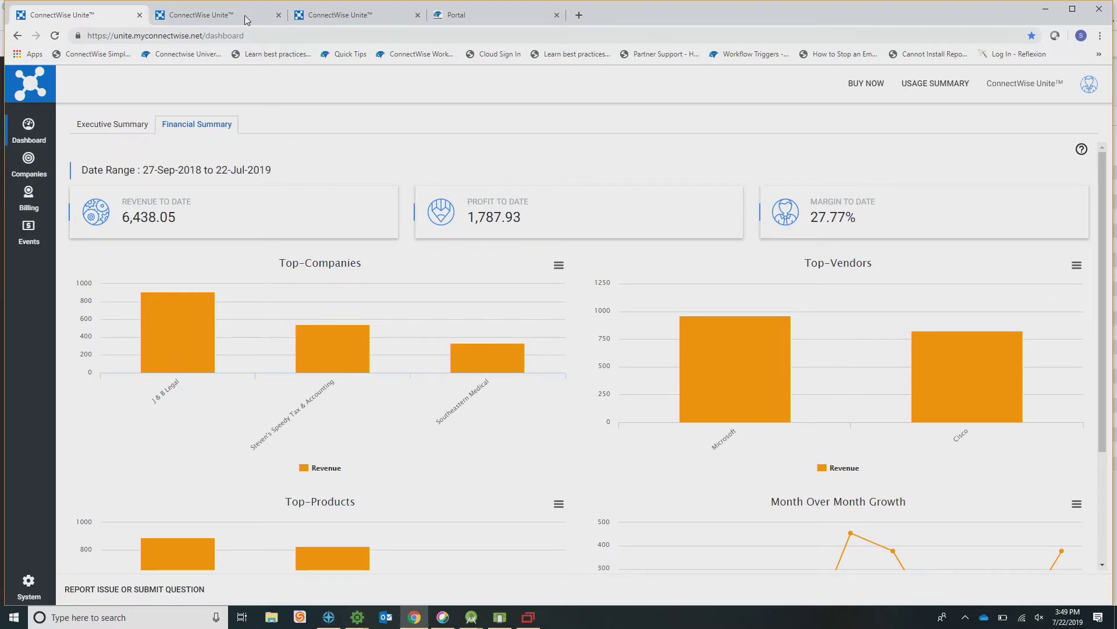
pyautogui.click(230, 9)
pyautogui.scroll(-3, 402, 323)
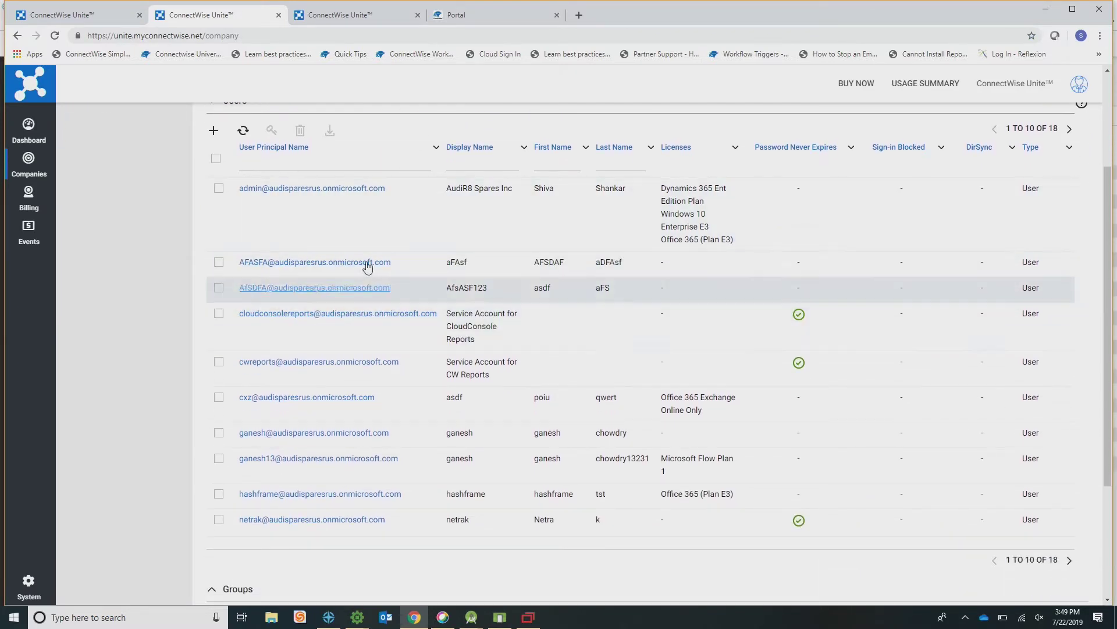
pyautogui.click(354, 189)
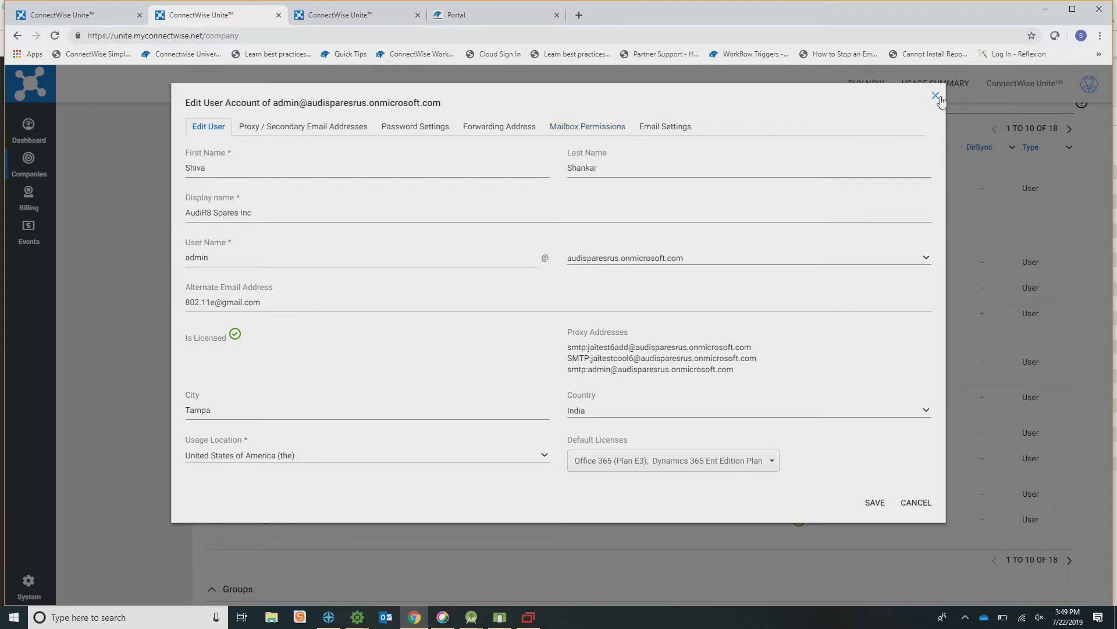
pyautogui.press('Escape')
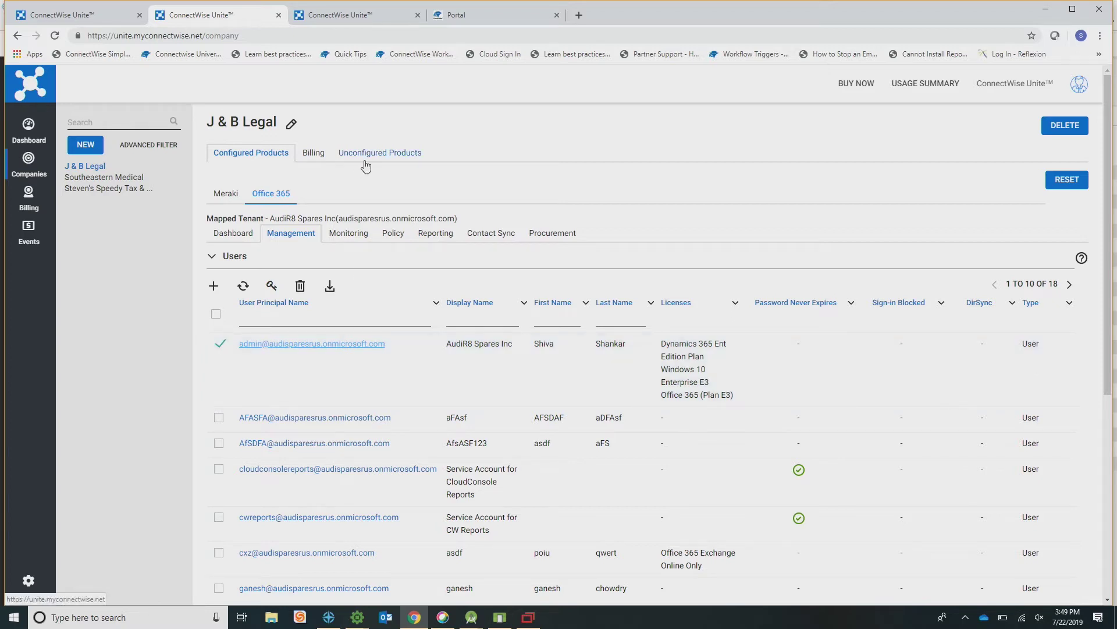
pyautogui.click(1055, 12)
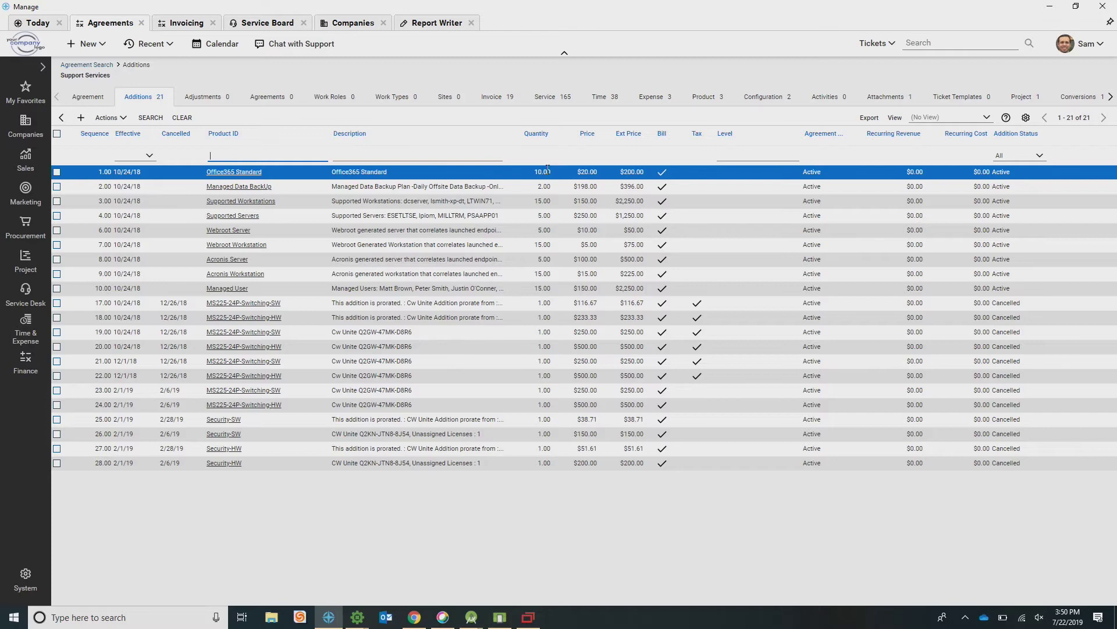
# - Open the $4,325.00 J & B Legal time entries in Invoicing and deselect all of them
pyautogui.click(182, 24)
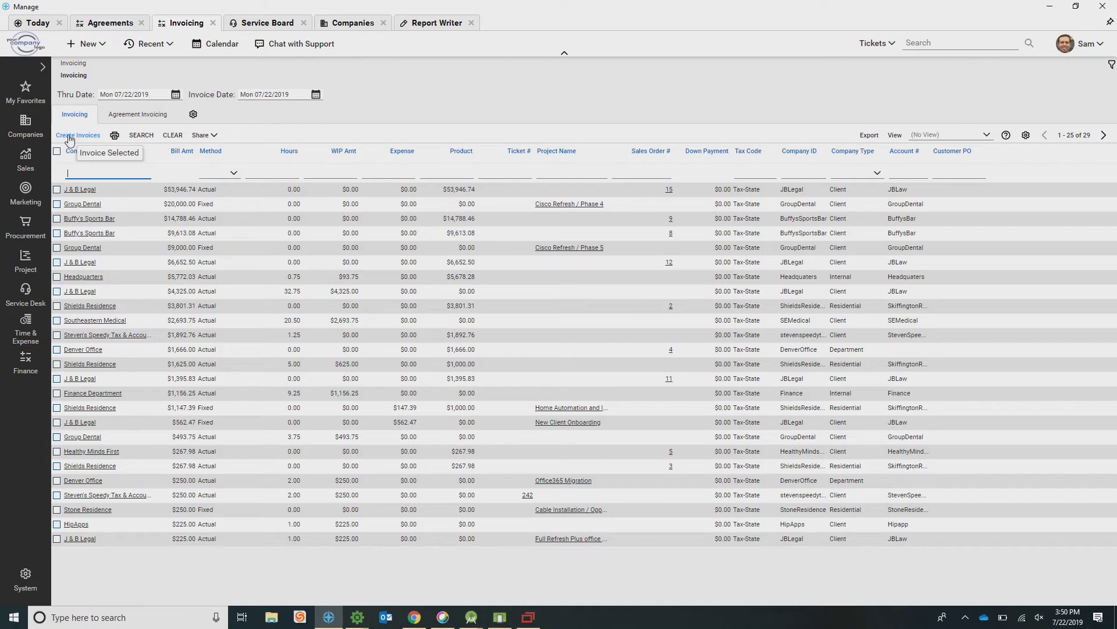
pyautogui.click(80, 293)
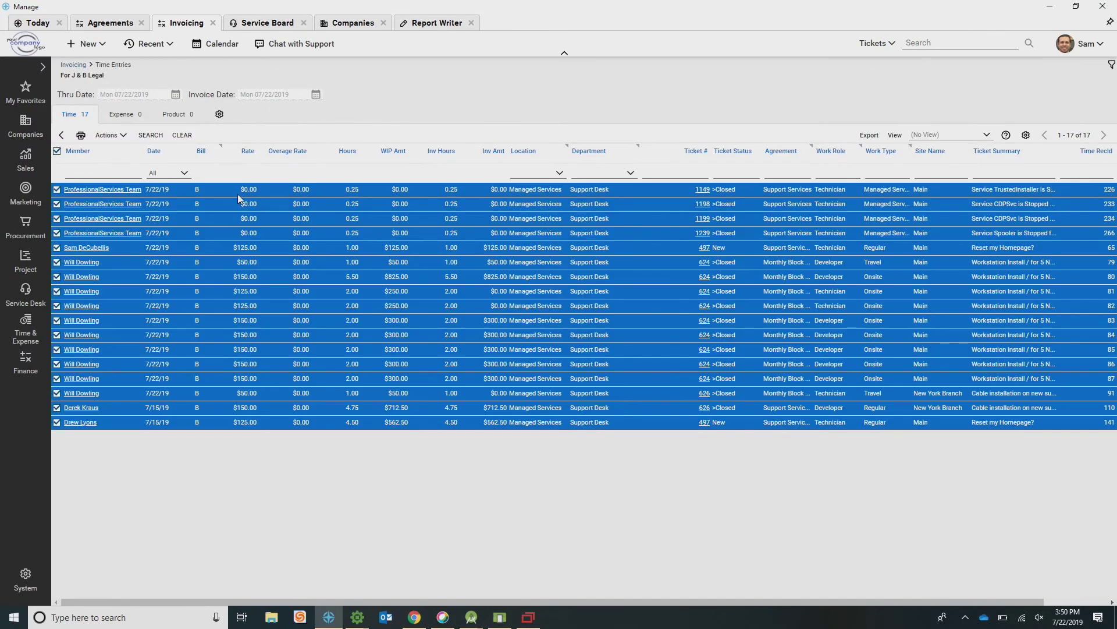
pyautogui.click(57, 151)
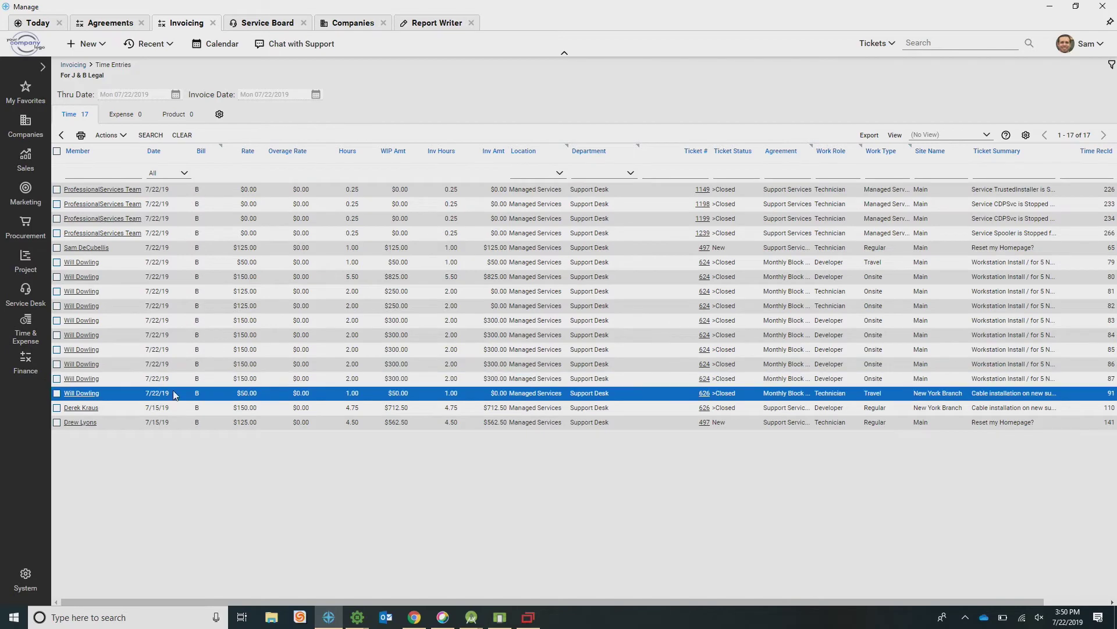
# - Set the invoice hours to 2.00 on the 4.75-hour time entry dated 7/15/19
pyautogui.click(87, 408)
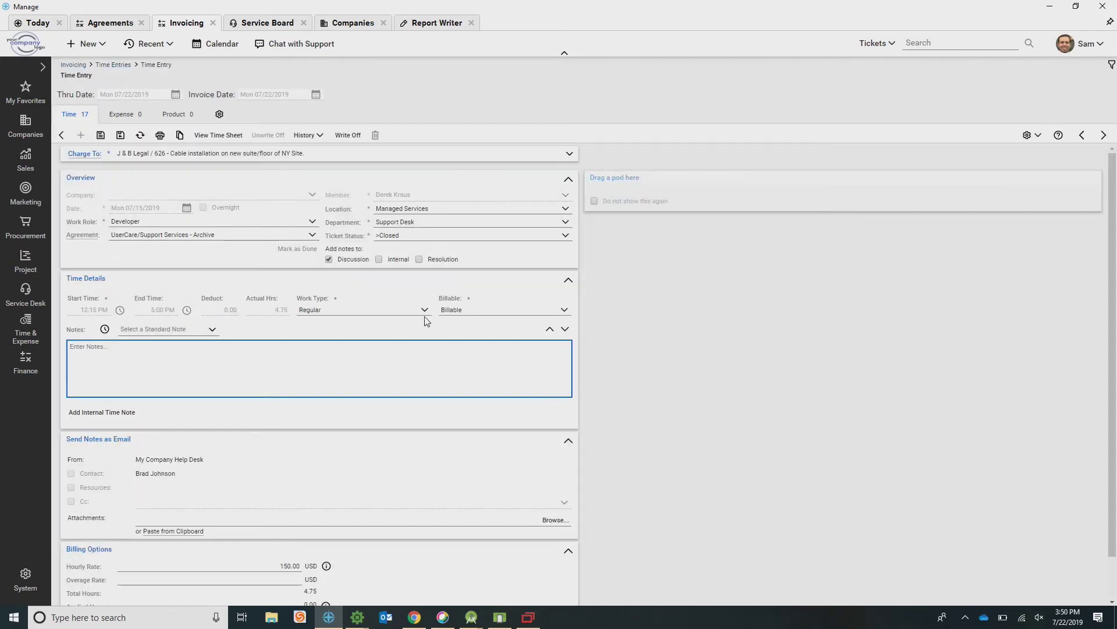
pyautogui.scroll(-2, 830, 210)
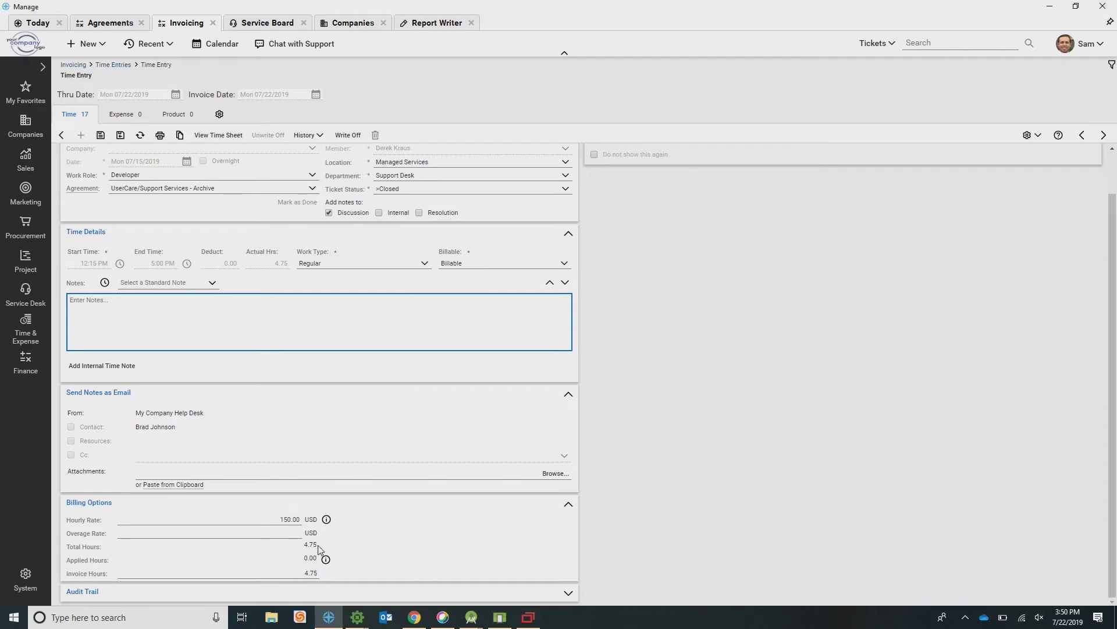
pyautogui.click(308, 571)
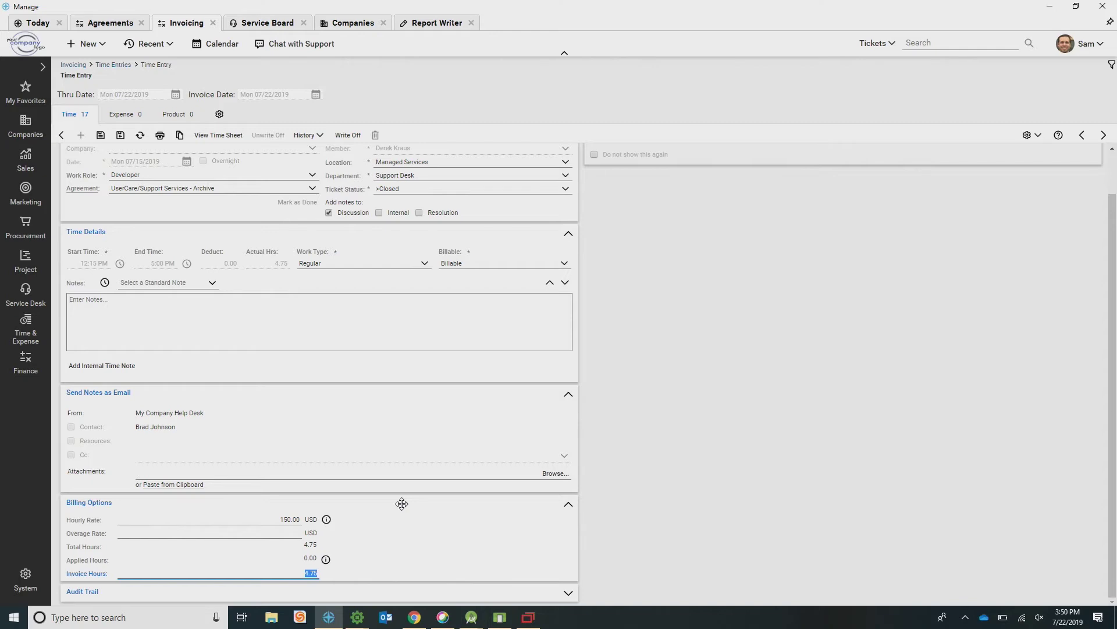
pyautogui.press('BackSpace')
pyautogui.press('Tab')
pyautogui.moveTo(324, 548); pyautogui.dragTo(303, 550)
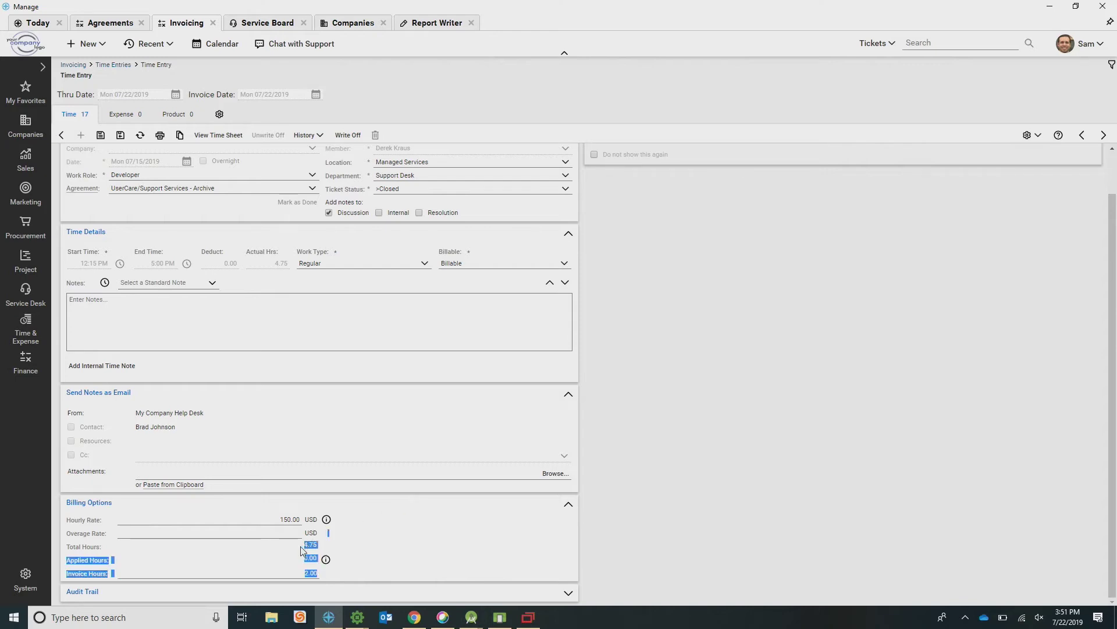
pyautogui.click(356, 547)
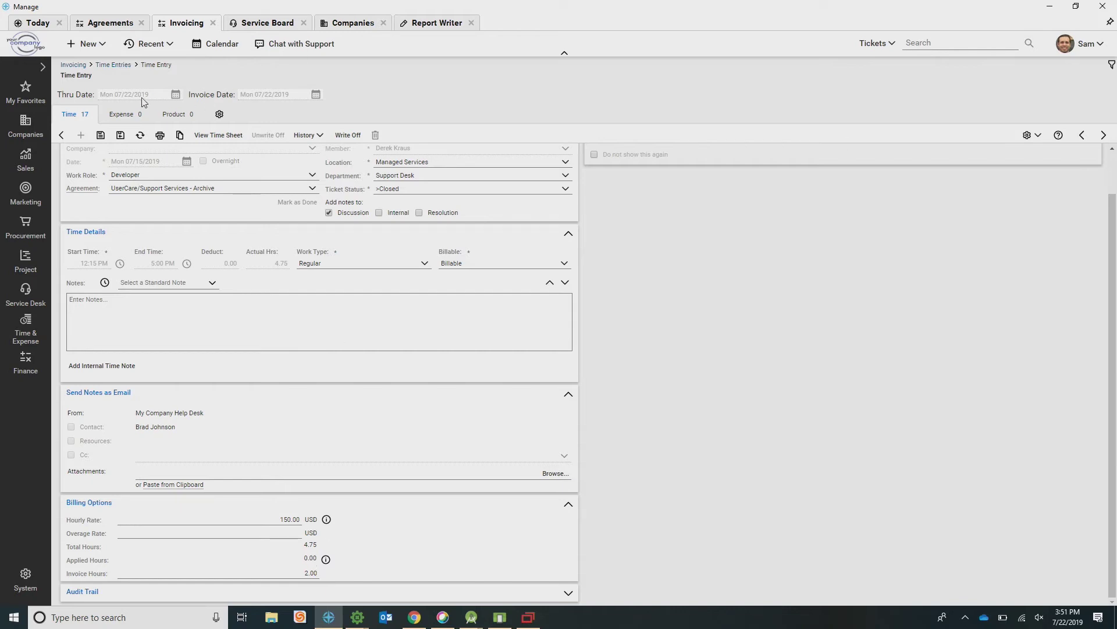
# - Leave the time entry without saving its changes
pyautogui.scroll(1, 279, 152)
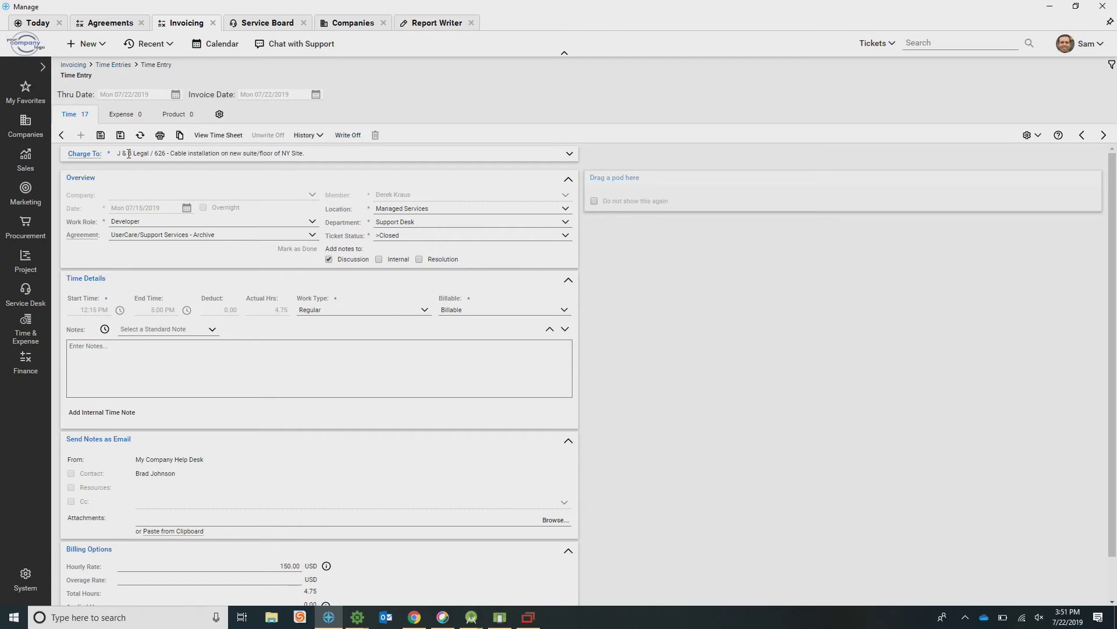
pyautogui.click(61, 135)
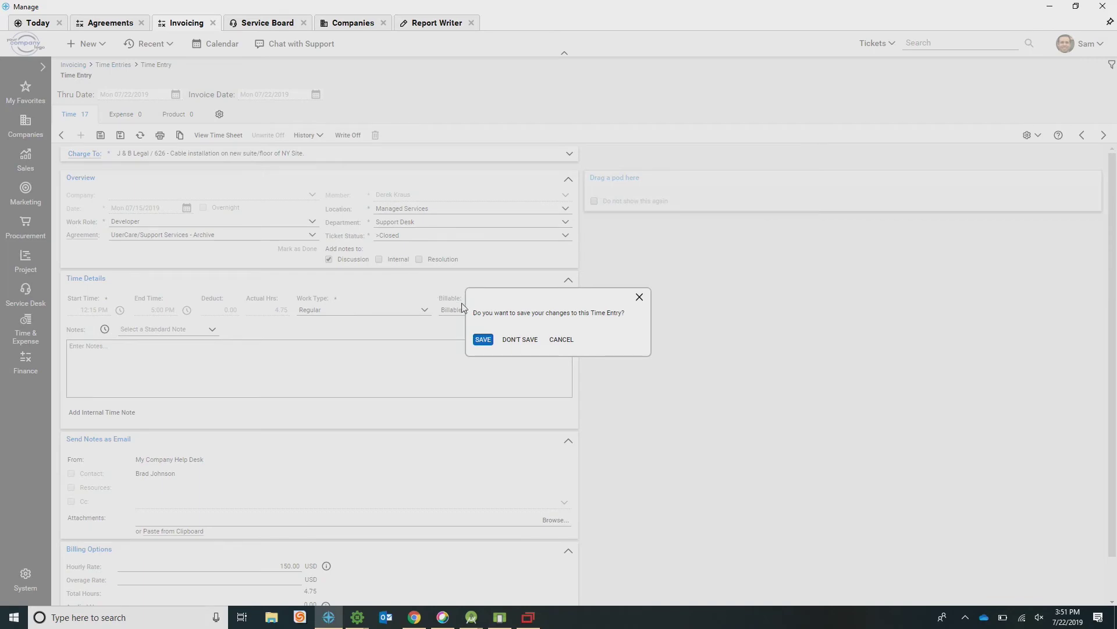
pyautogui.click(513, 339)
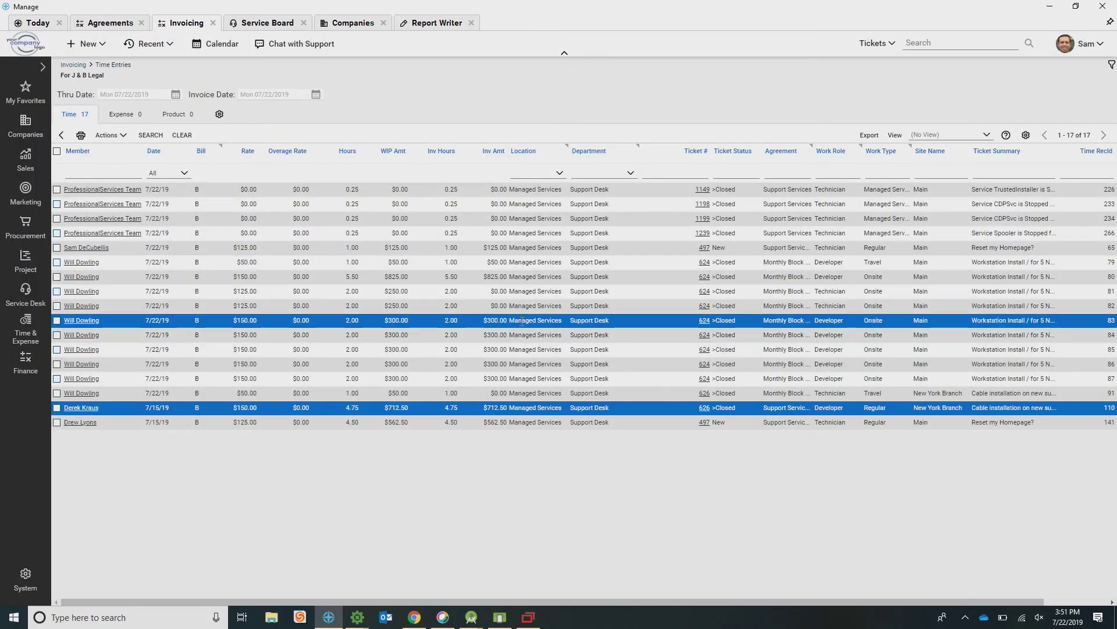
# - Create an invoice from all the J & B Legal time entries, leaving the invoice number blank
pyautogui.click(57, 152)
pyautogui.click(107, 135)
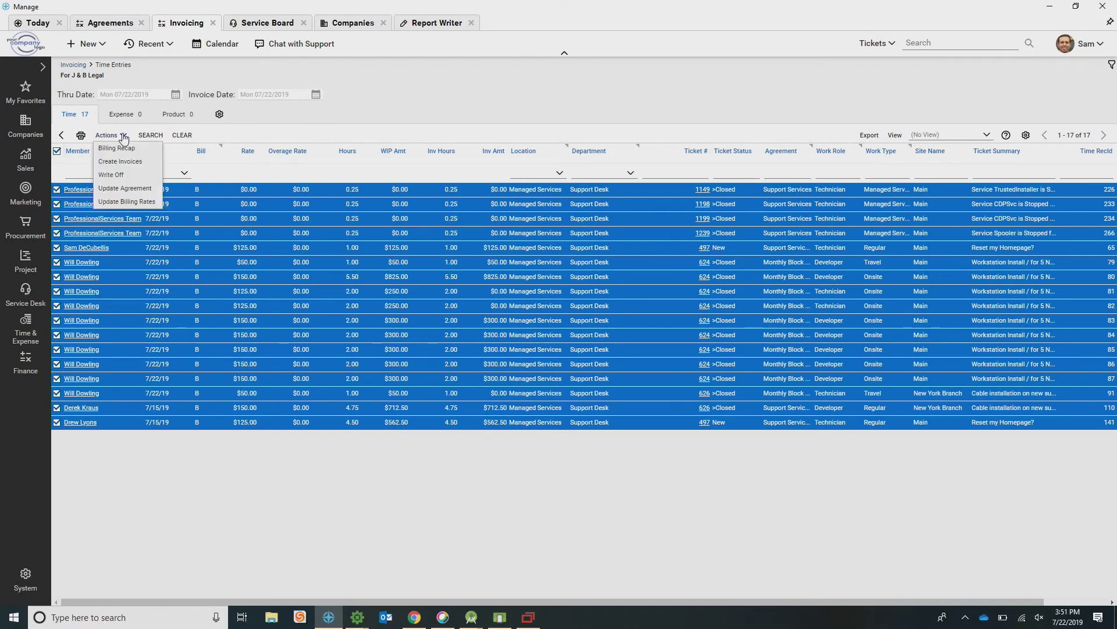
pyautogui.click(132, 166)
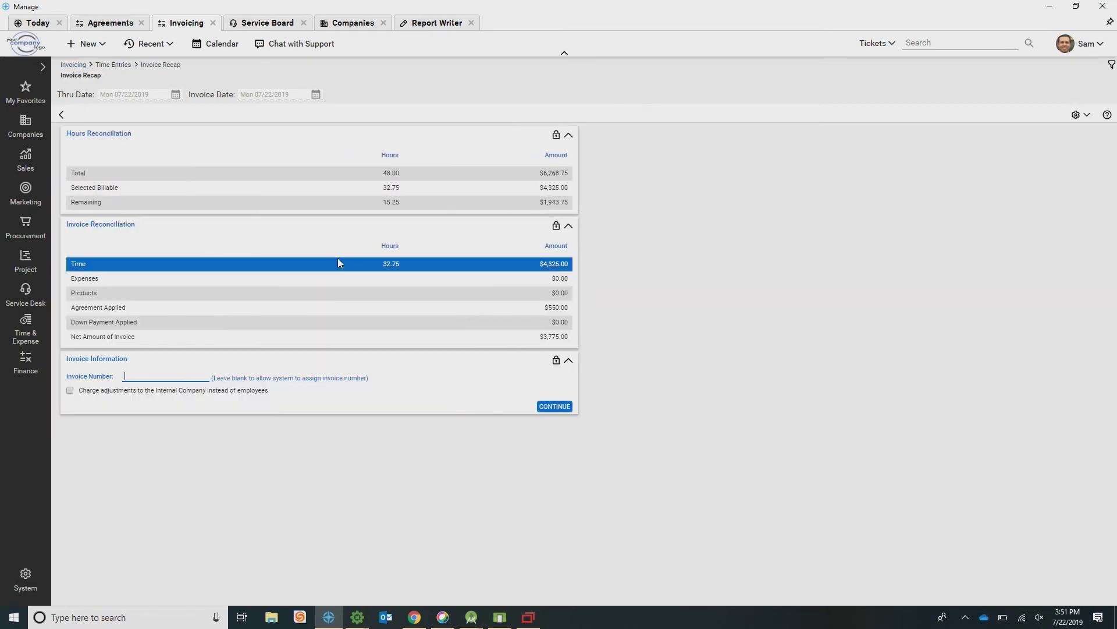
pyautogui.click(556, 406)
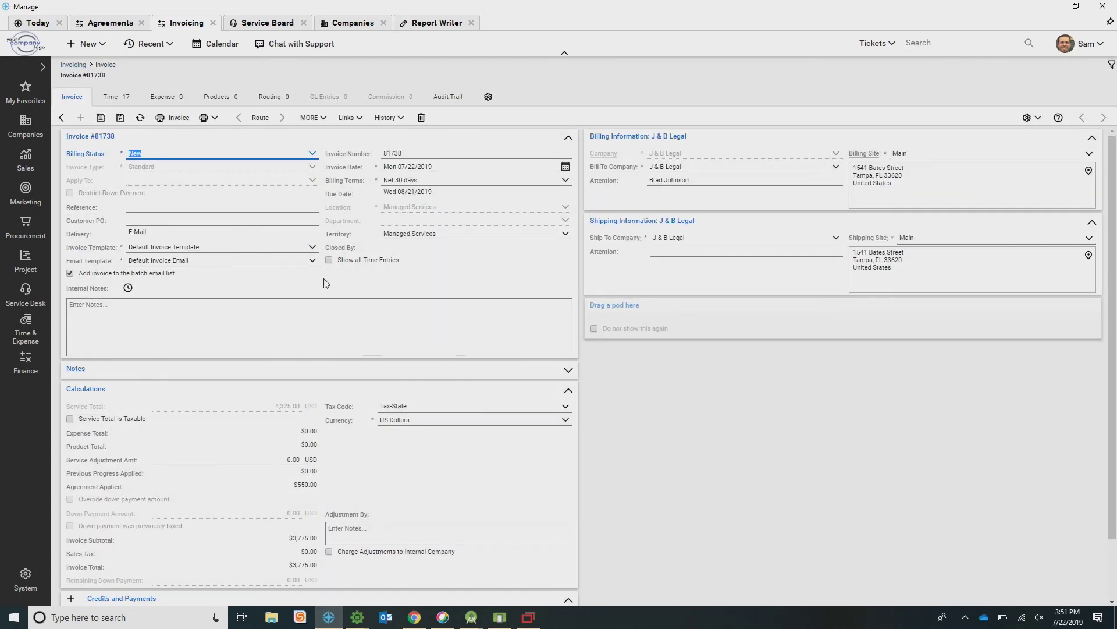
# - Look through the available invoice templates without changing the new invoice's template
pyautogui.click(312, 247)
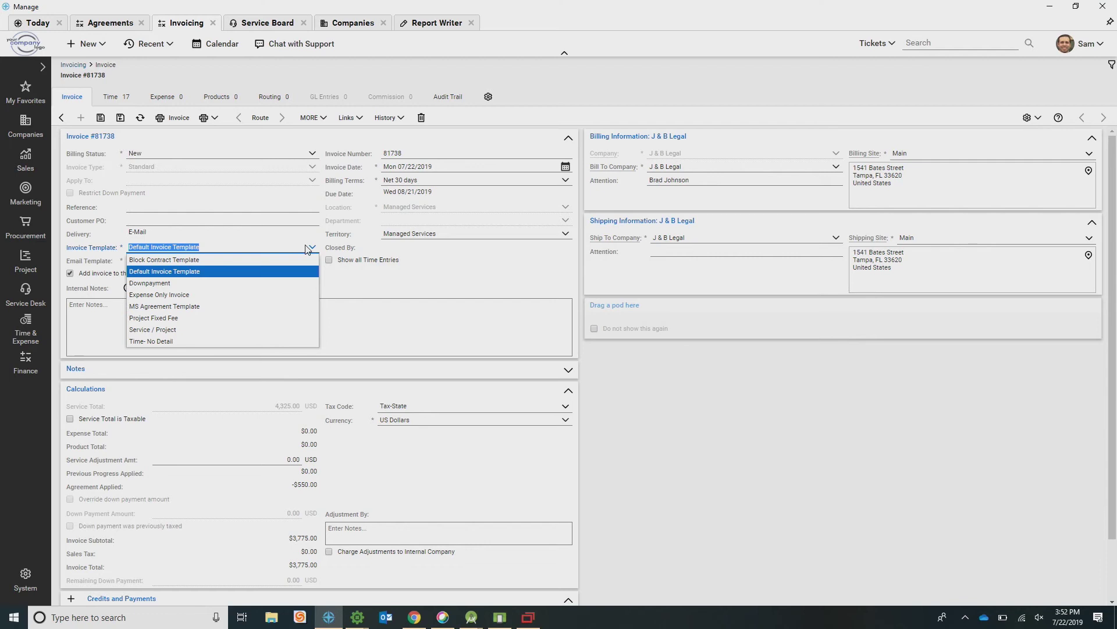
pyautogui.click(561, 284)
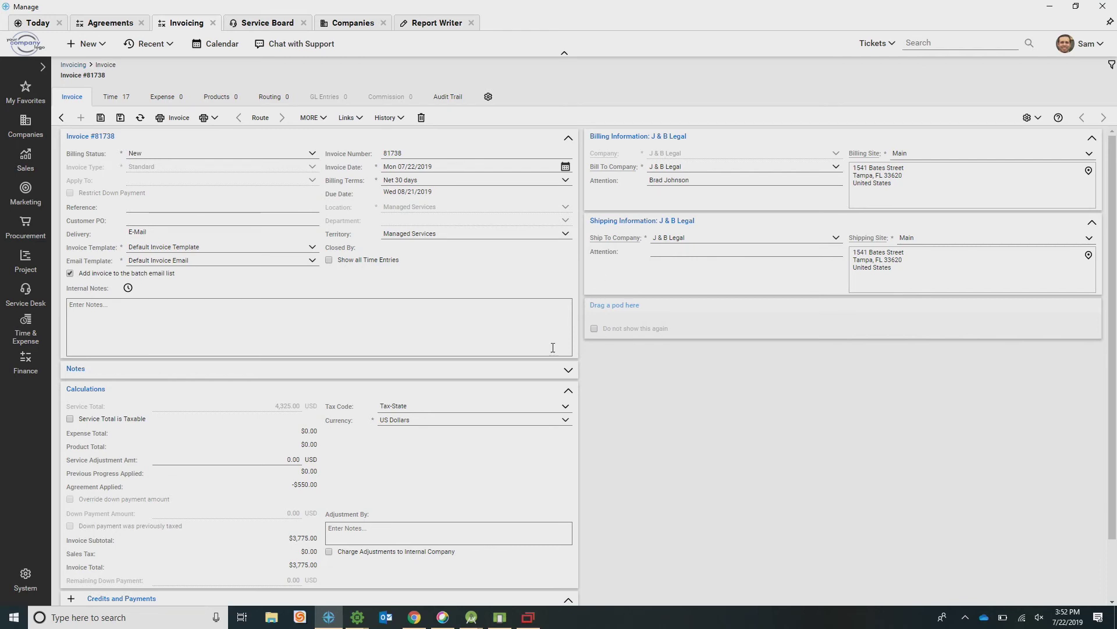
# - Switch to Chrome to view the customer billing portal's dashboard, and return to the billing terms of the J & B Legal invoice
pyautogui.moveTo(414, 619)
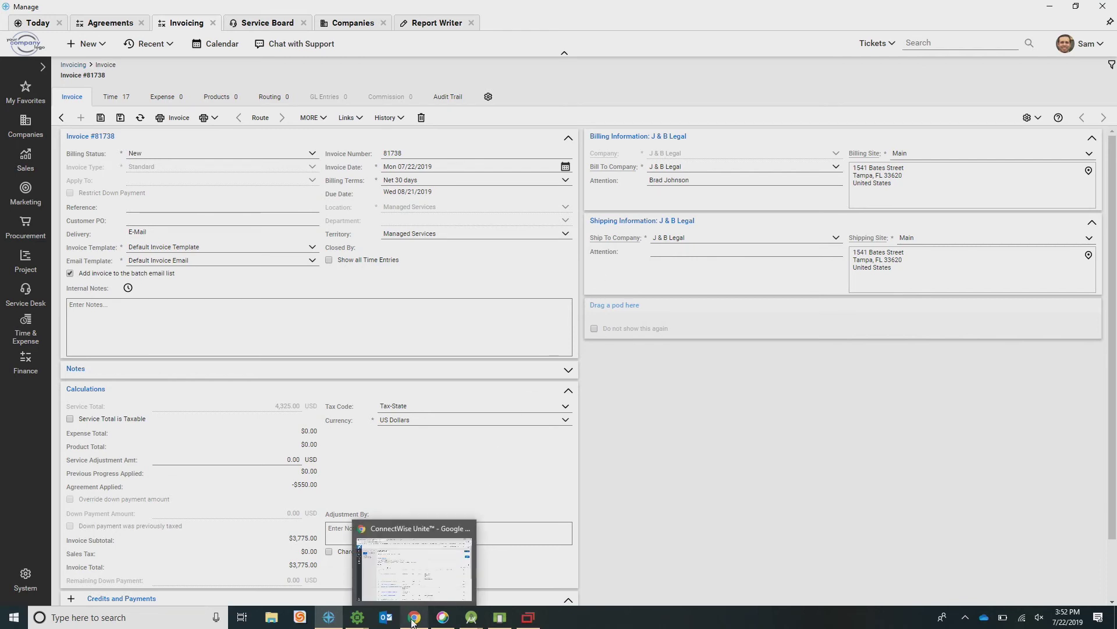
pyautogui.click(426, 575)
pyautogui.click(484, 15)
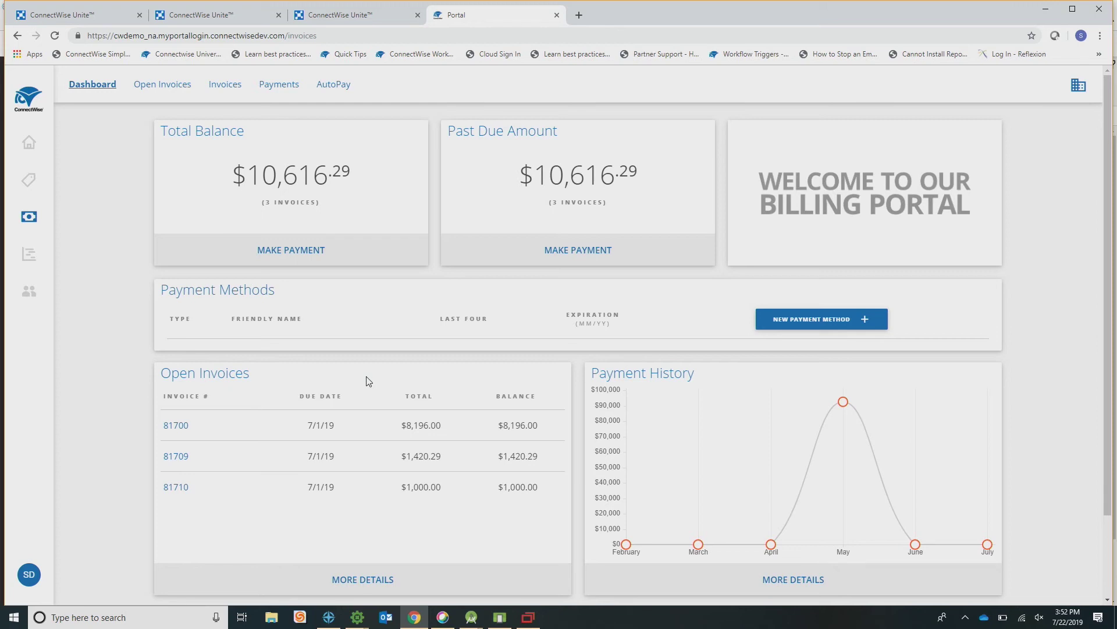
pyautogui.click(1050, 10)
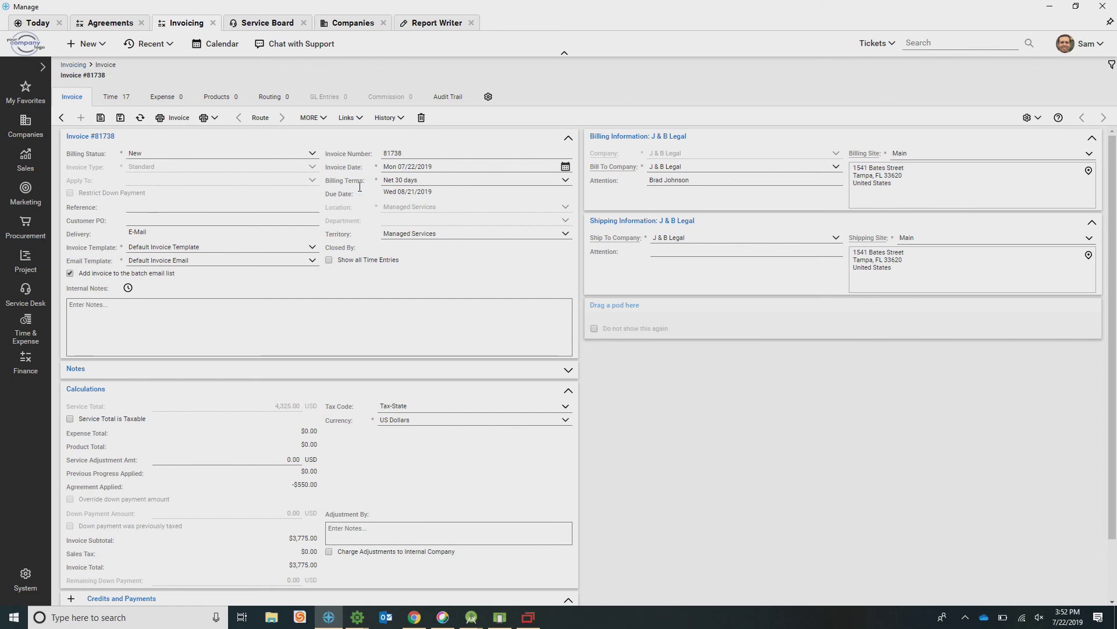
pyautogui.click(445, 180)
pyautogui.click(652, 175)
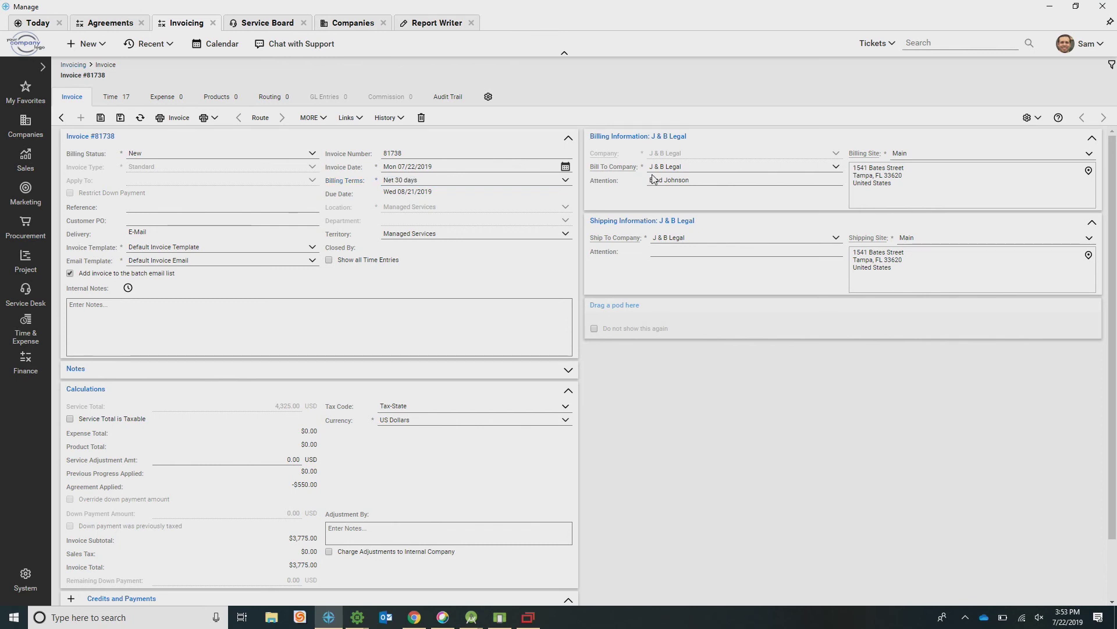
# - Change the status of the J & B Legal past-due ticket on the Collections service board to Credit Hold
pyautogui.click(268, 22)
pyautogui.click(252, 204)
pyautogui.click(250, 217)
pyautogui.click(250, 216)
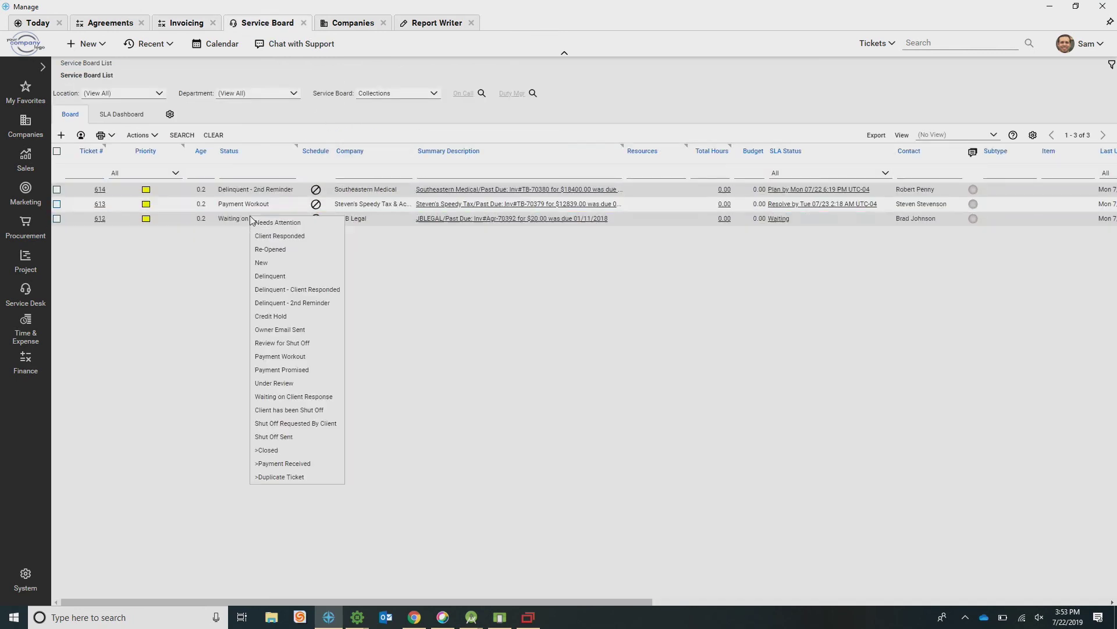
pyautogui.click(270, 316)
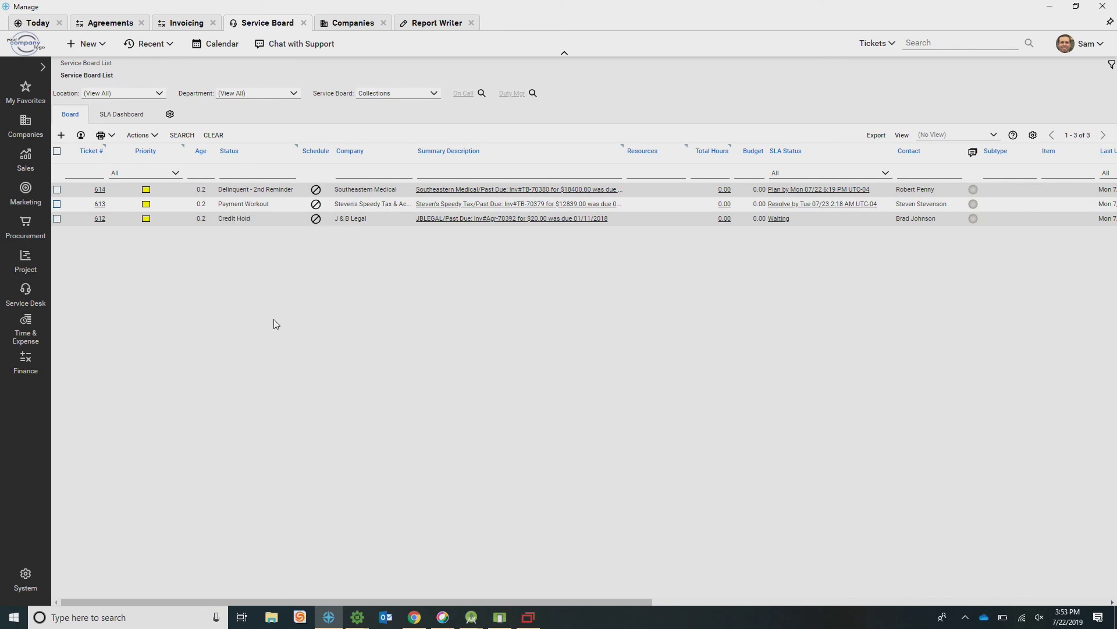
# - Set the J & B Legal company status to Credit Hold in its finance details
pyautogui.click(355, 24)
pyautogui.click(297, 182)
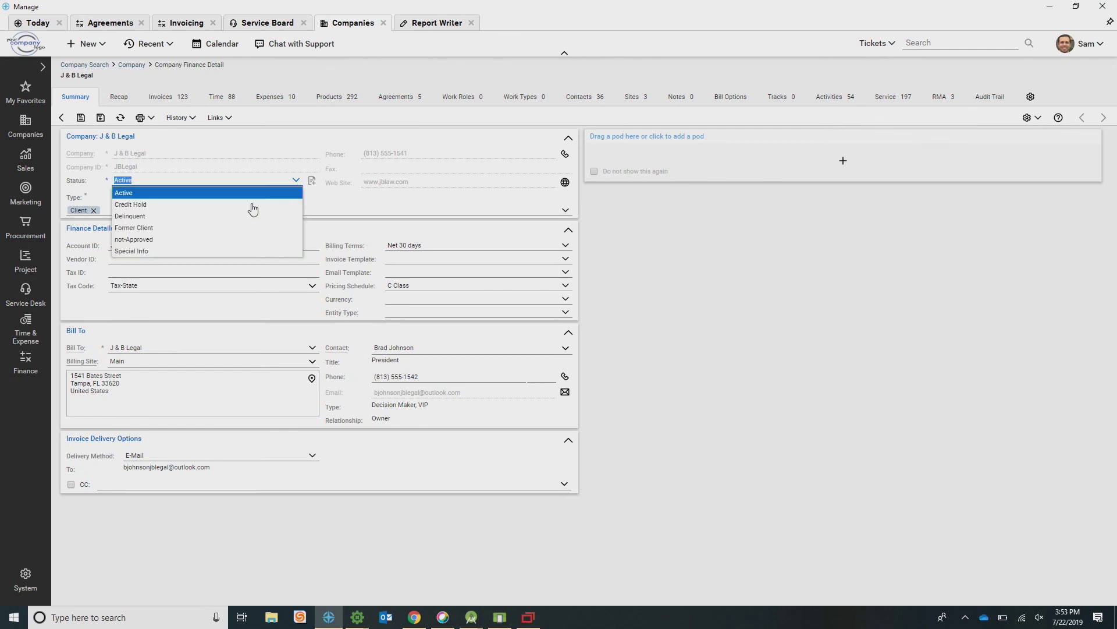
pyautogui.click(238, 204)
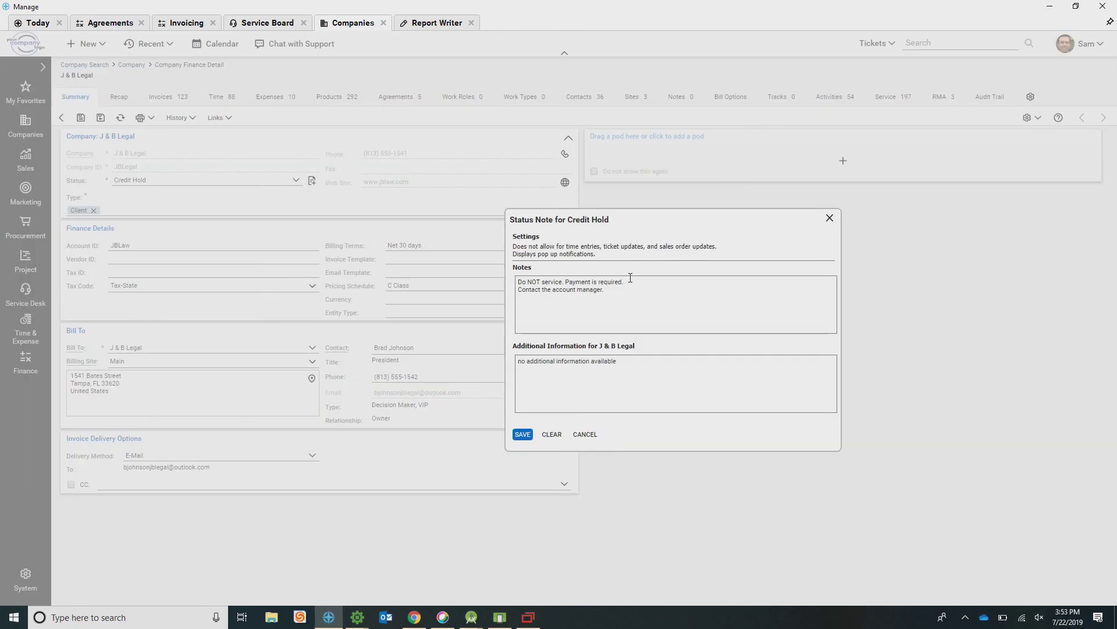